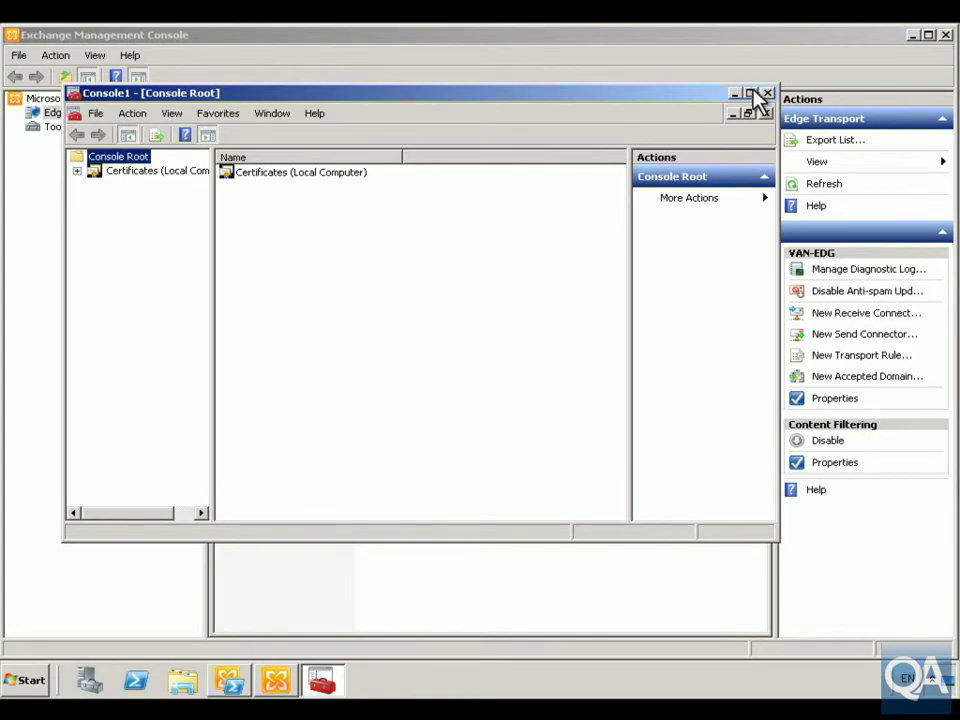
- Maximize the certificates console and show the certificates in the local computer's Personal store
{"action": "left_click", "coordinate": [750, 92]}
{"action": "left_click", "coordinate": [72, 110]}
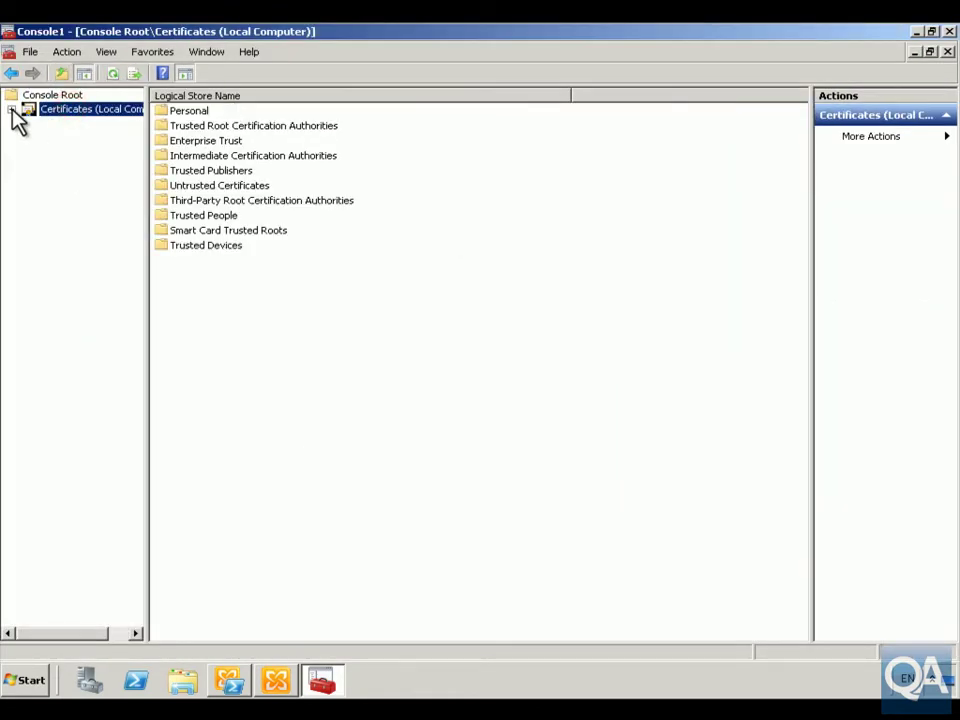
{"action": "left_click", "coordinate": [11, 109]}
{"action": "left_click", "coordinate": [50, 123]}
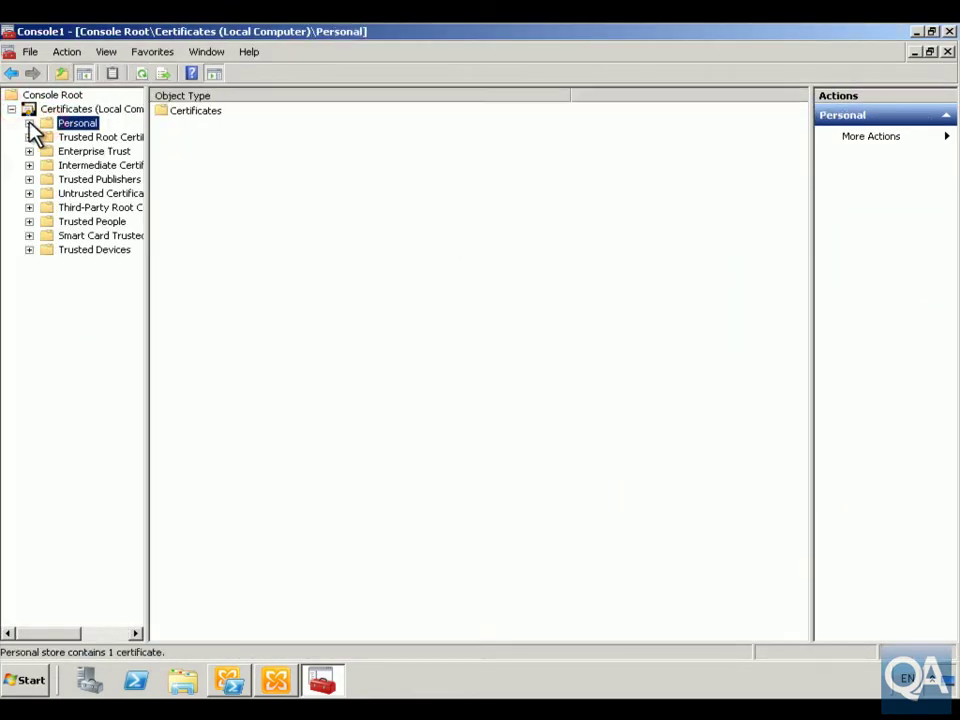
{"action": "left_click", "coordinate": [29, 124]}
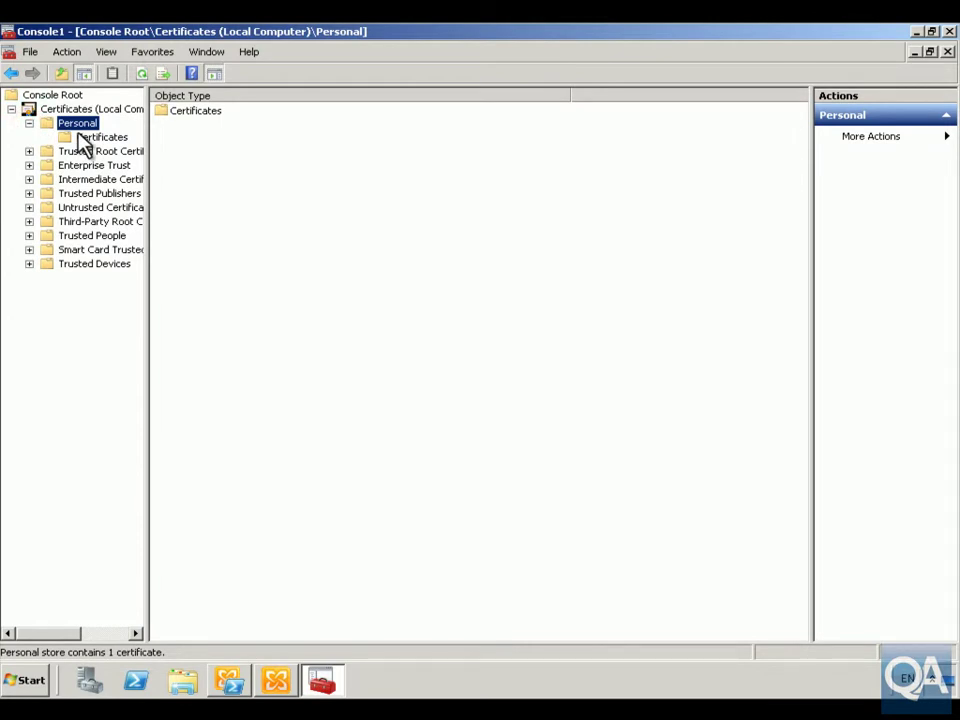
{"action": "left_click", "coordinate": [82, 137]}
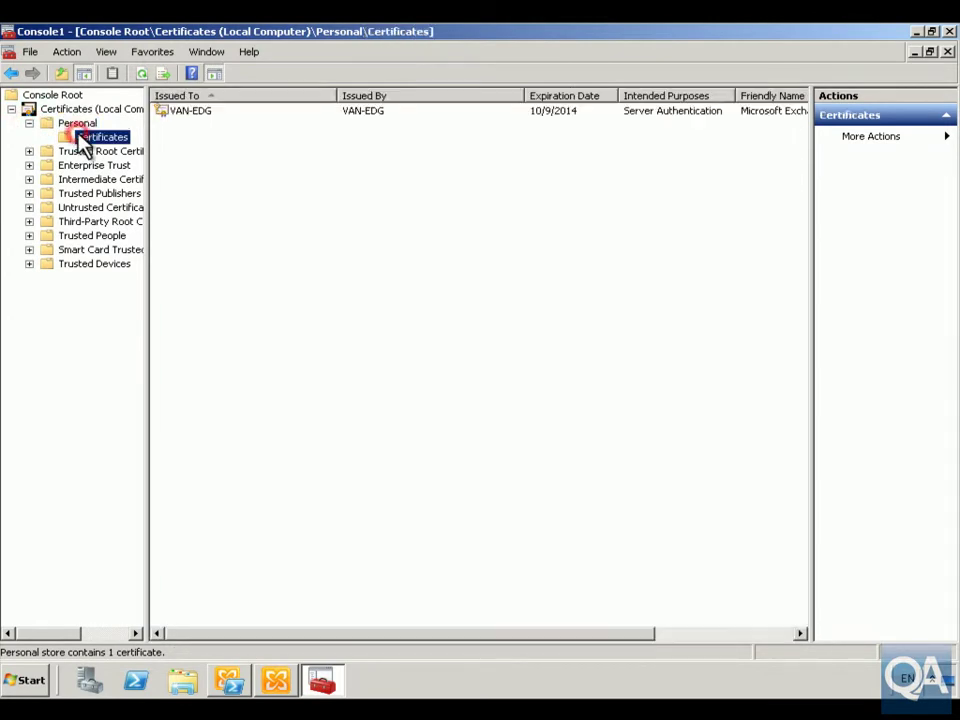
- Examine the VAN-EDG certificate's general information, details and certification path
{"action": "double_click", "coordinate": [186, 113]}
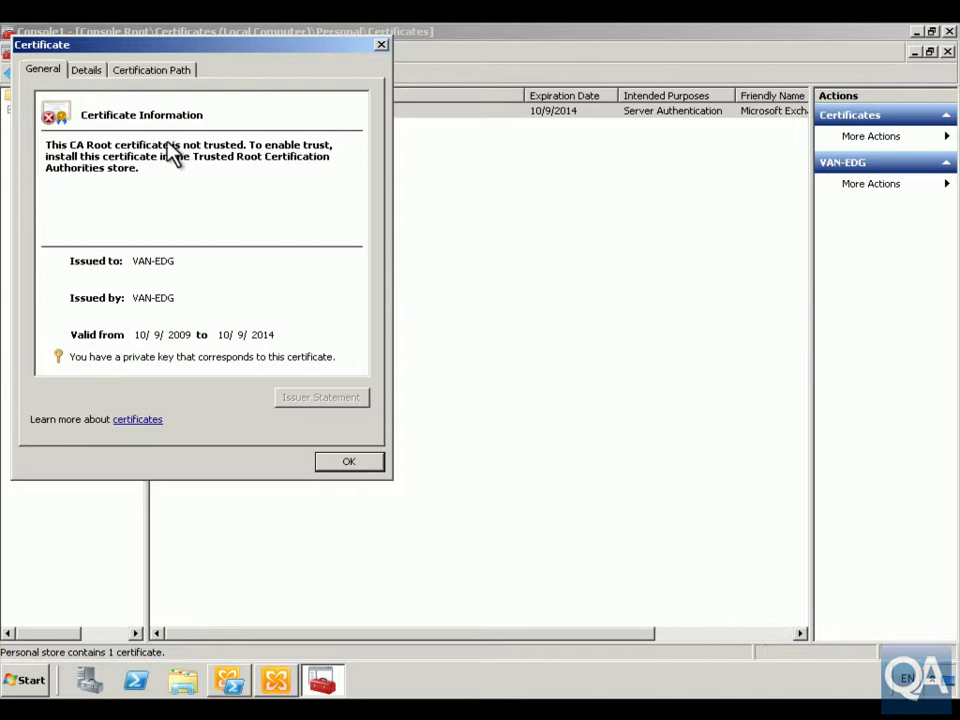
{"action": "left_click", "coordinate": [90, 70]}
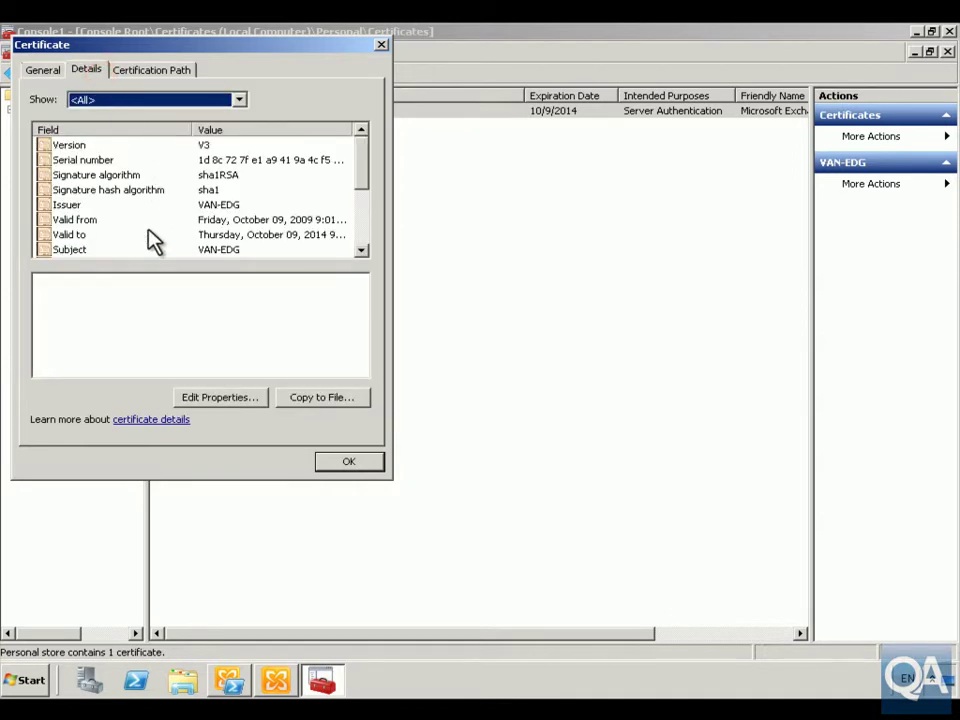
{"action": "left_click", "coordinate": [168, 72]}
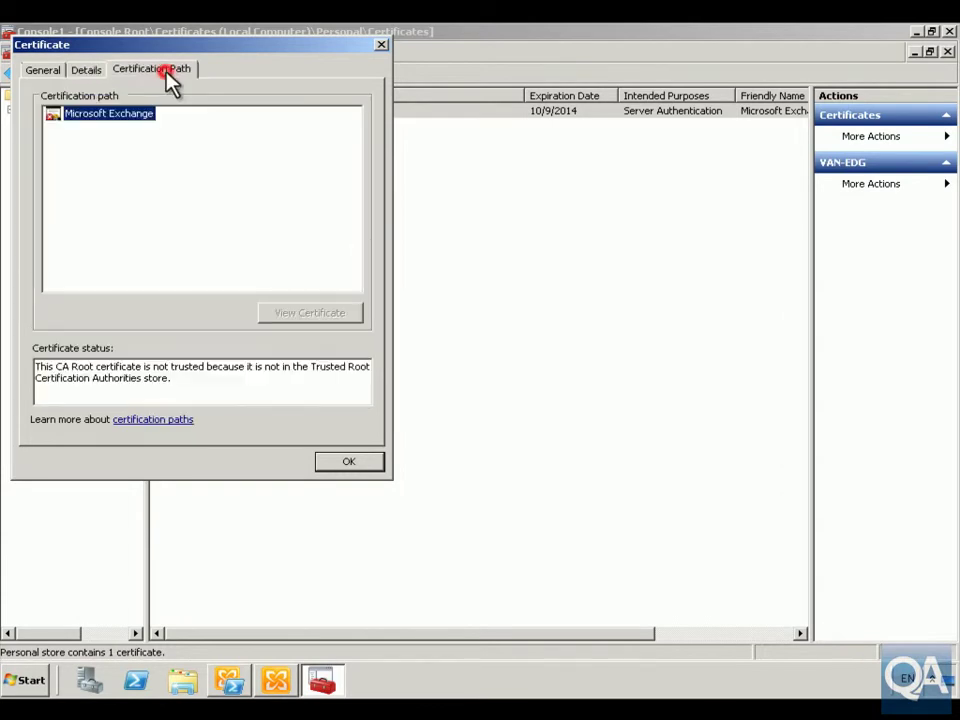
{"action": "left_click", "coordinate": [46, 72]}
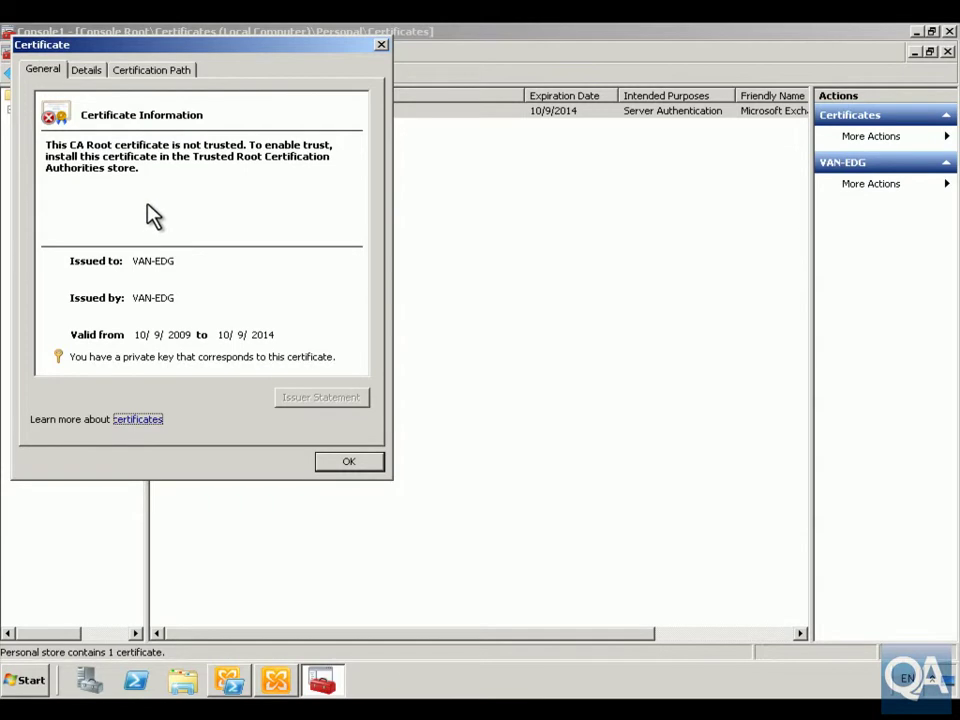
{"action": "left_click", "coordinate": [347, 462]}
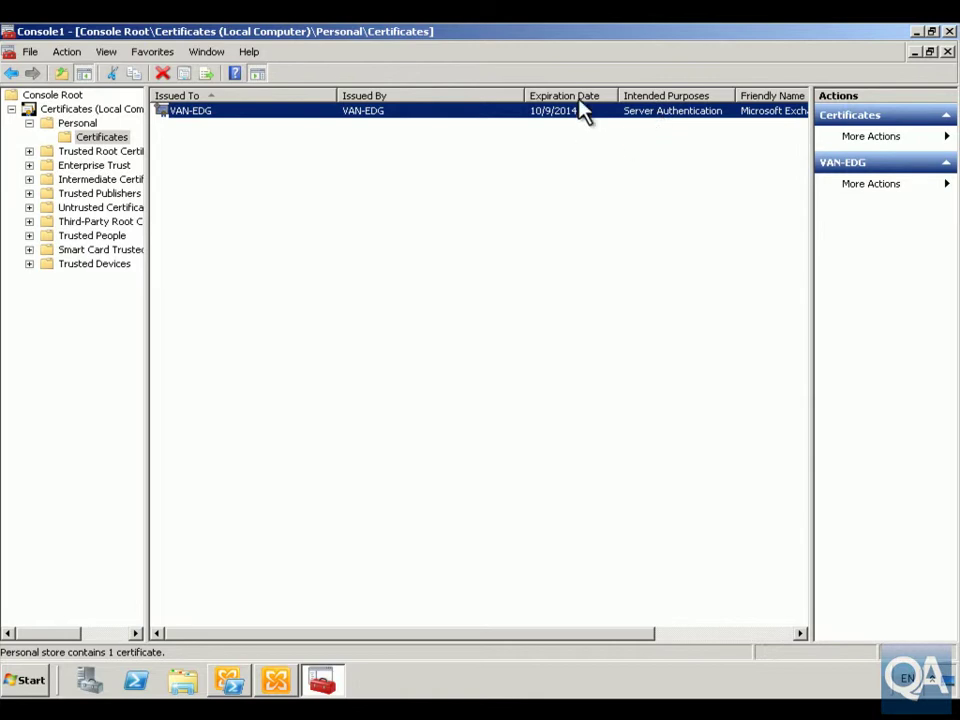
- Close the certificates console without saving its settings
{"action": "right_click", "coordinate": [570, 45]}
{"action": "left_click", "coordinate": [610, 136]}
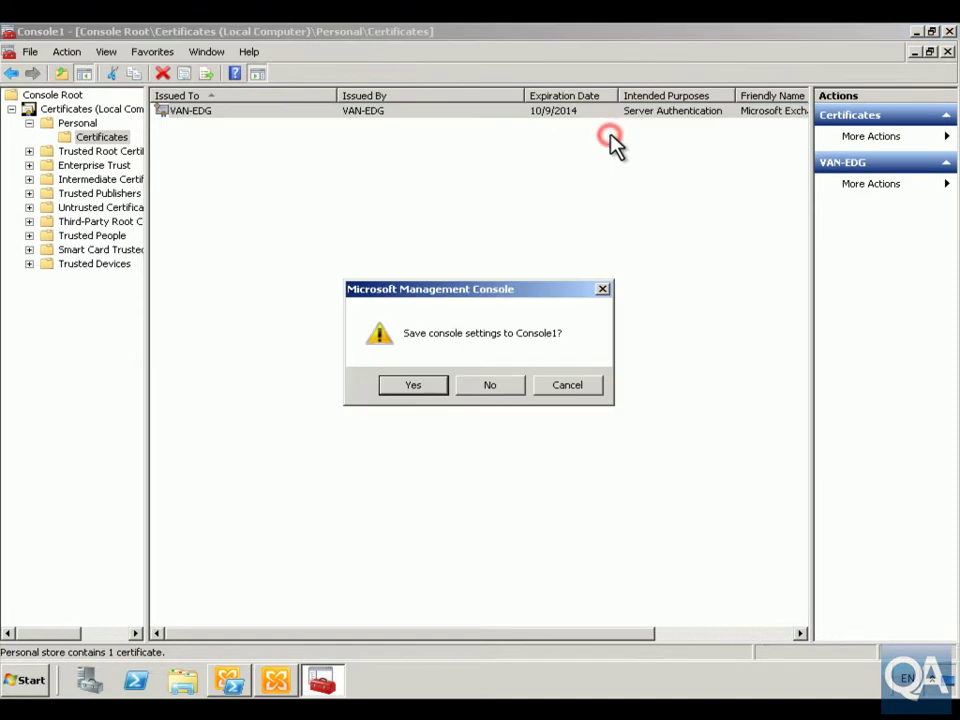
{"action": "left_click", "coordinate": [490, 386]}
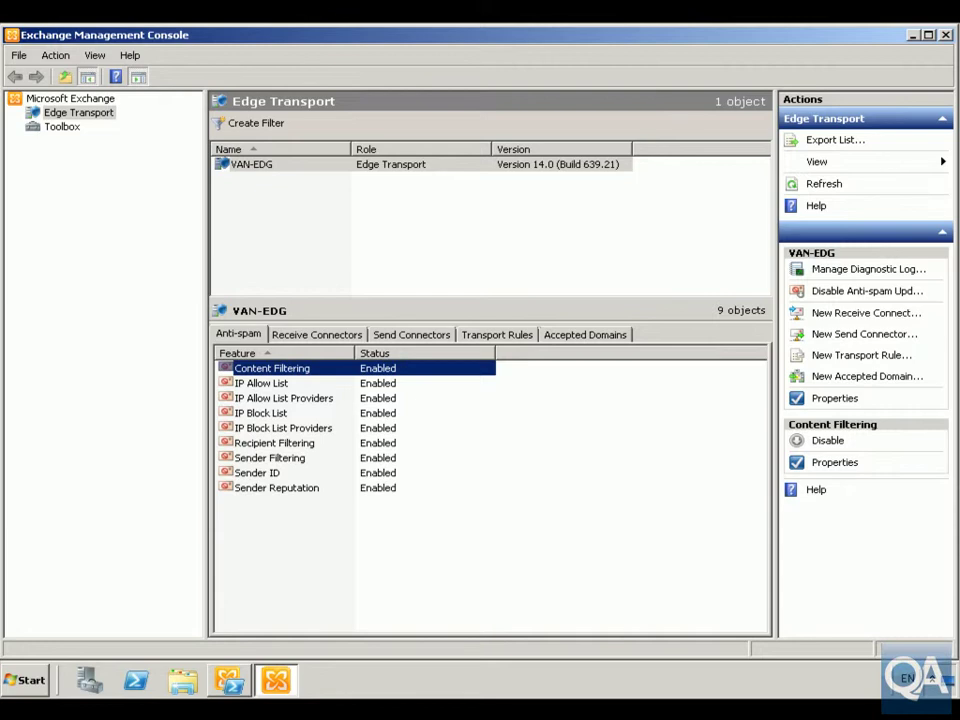
- Review the general and authentication settings of VAN-EDG's default internal receive connector
{"action": "left_click", "coordinate": [311, 338]}
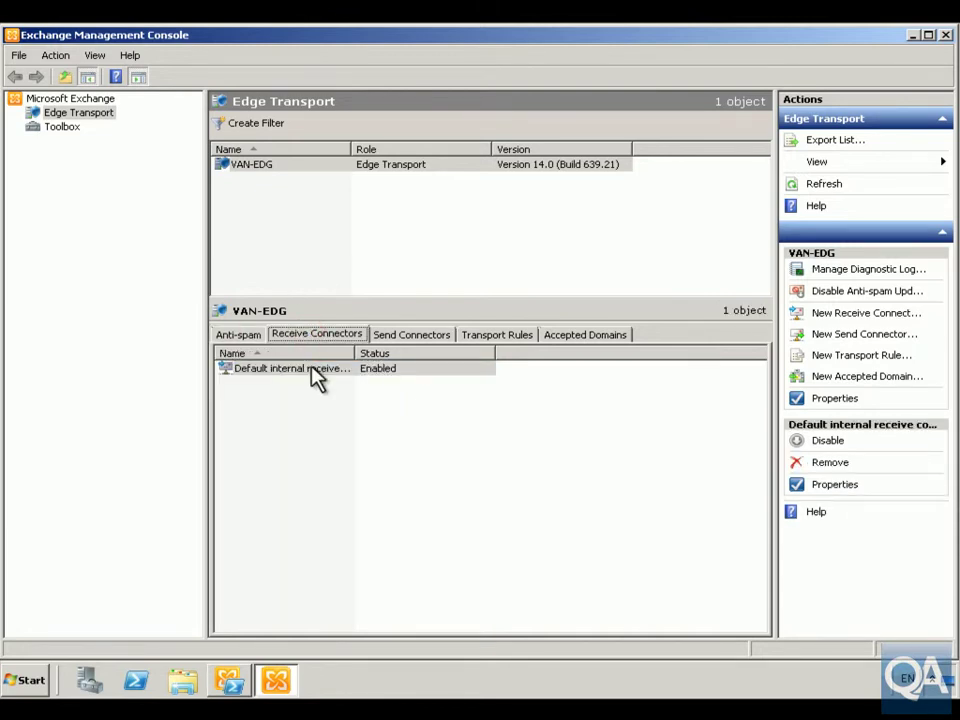
{"action": "right_click", "coordinate": [316, 378]}
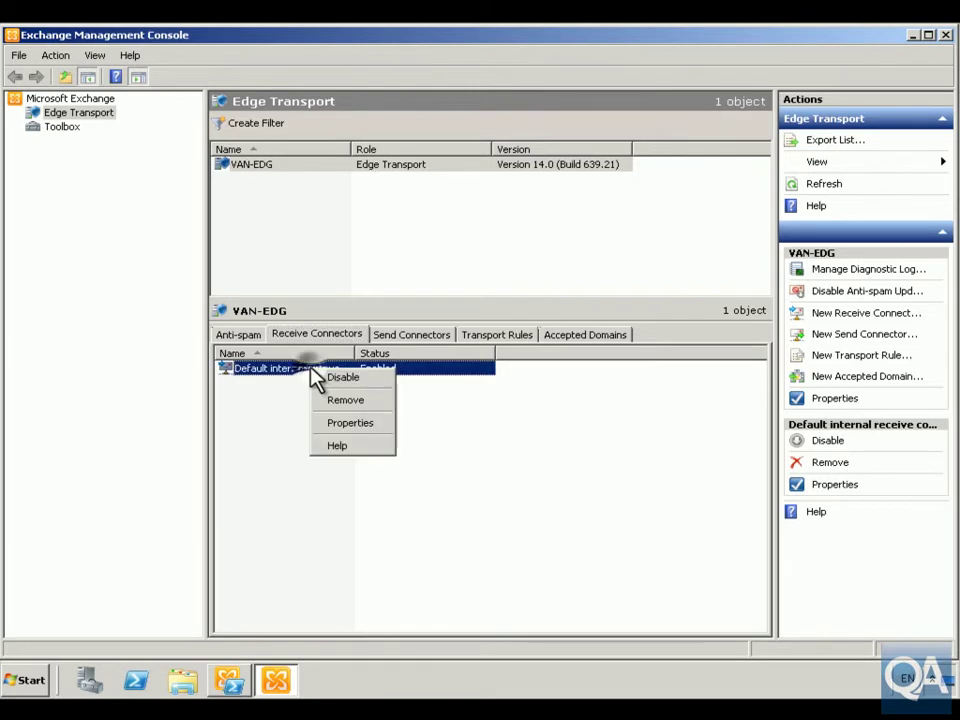
{"action": "left_click", "coordinate": [344, 425]}
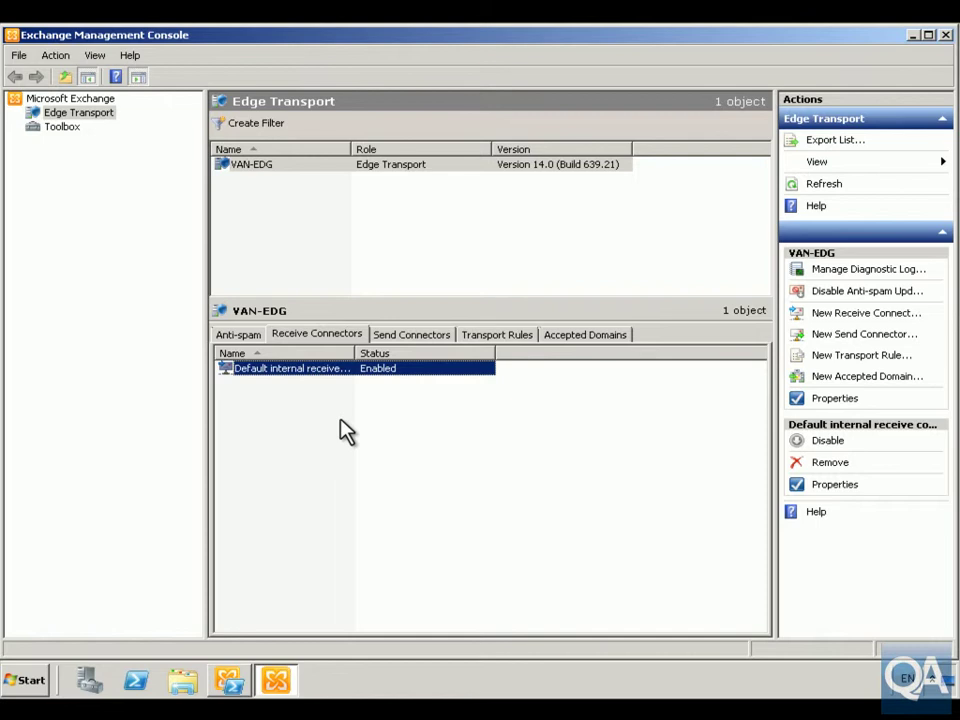
{"action": "double_click", "coordinate": [275, 368]}
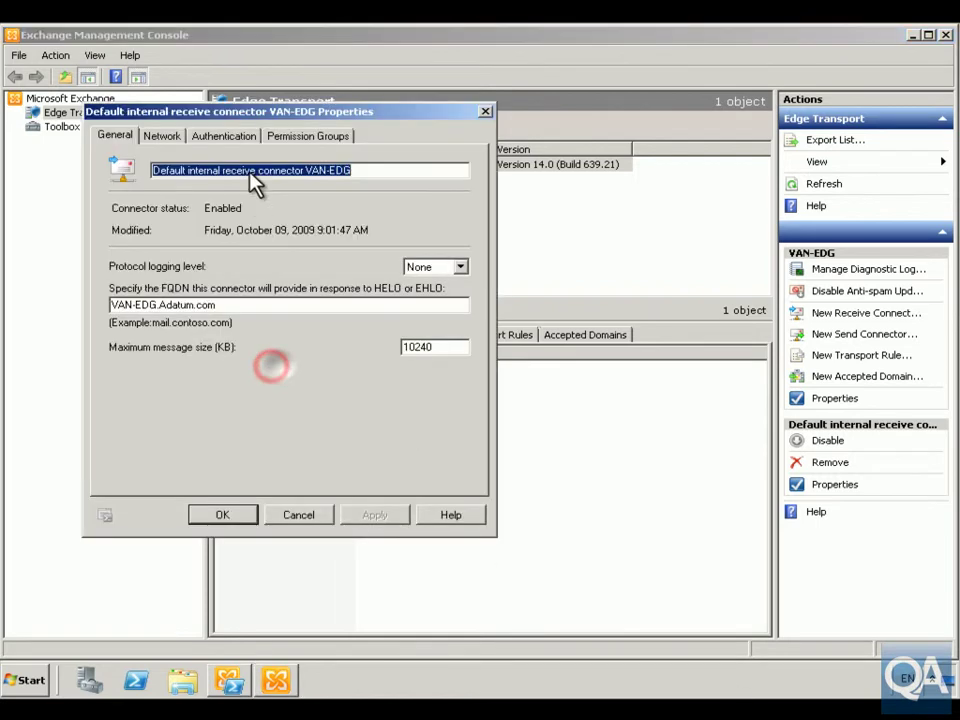
{"action": "left_click", "coordinate": [222, 136]}
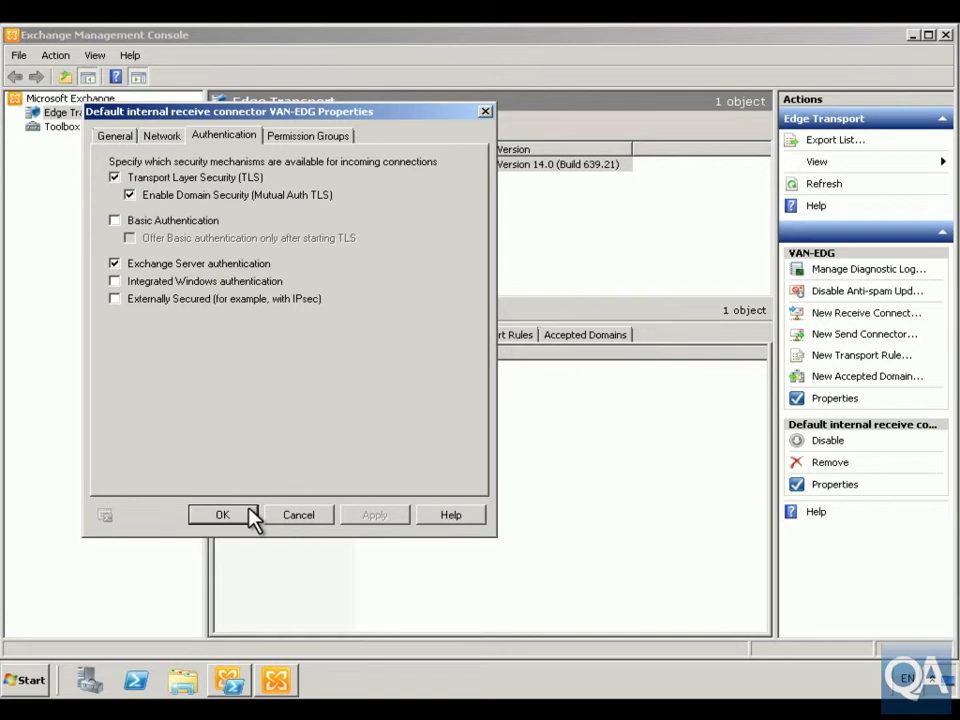
{"action": "left_click", "coordinate": [223, 514]}
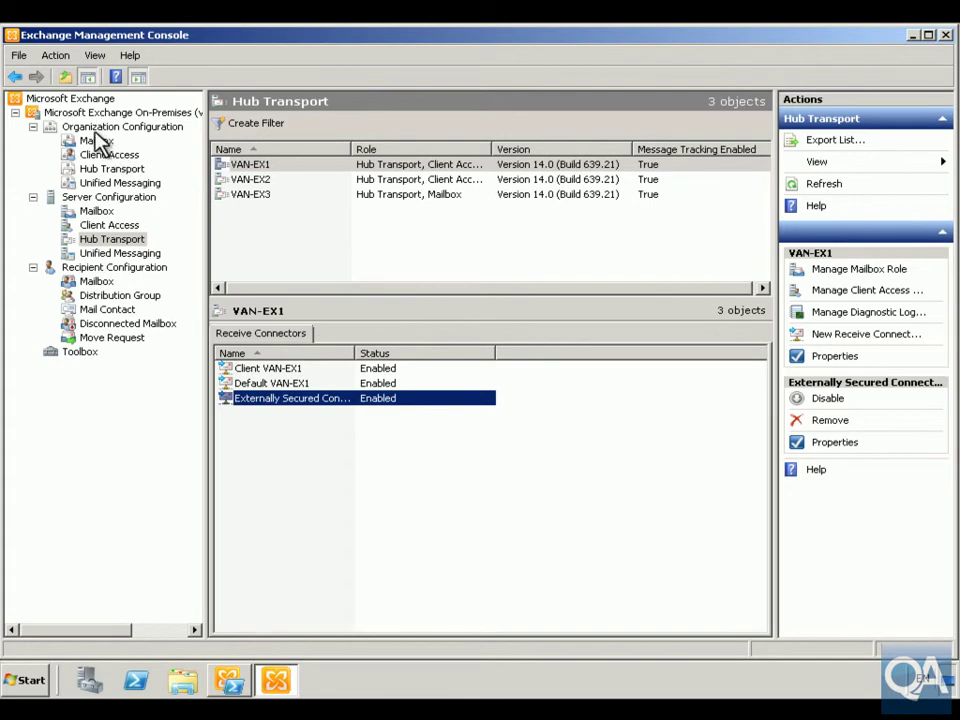
- Display the network settings of the organization-level send connector "EdgeSync - Default-First-Site-Name to Internet"
{"action": "left_click", "coordinate": [110, 169]}
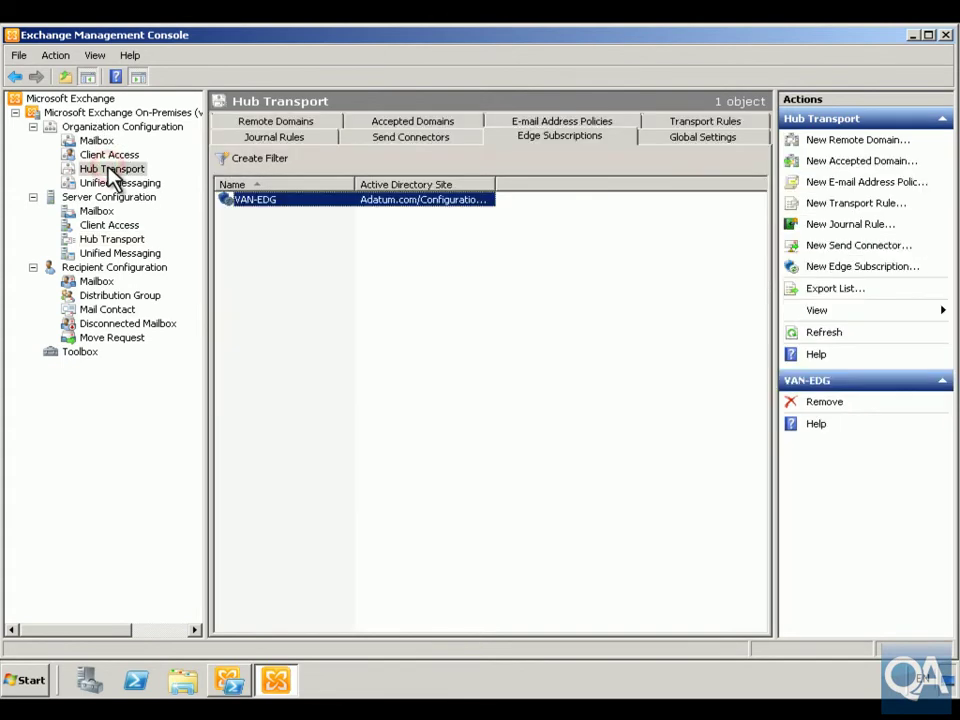
{"action": "left_click", "coordinate": [365, 140]}
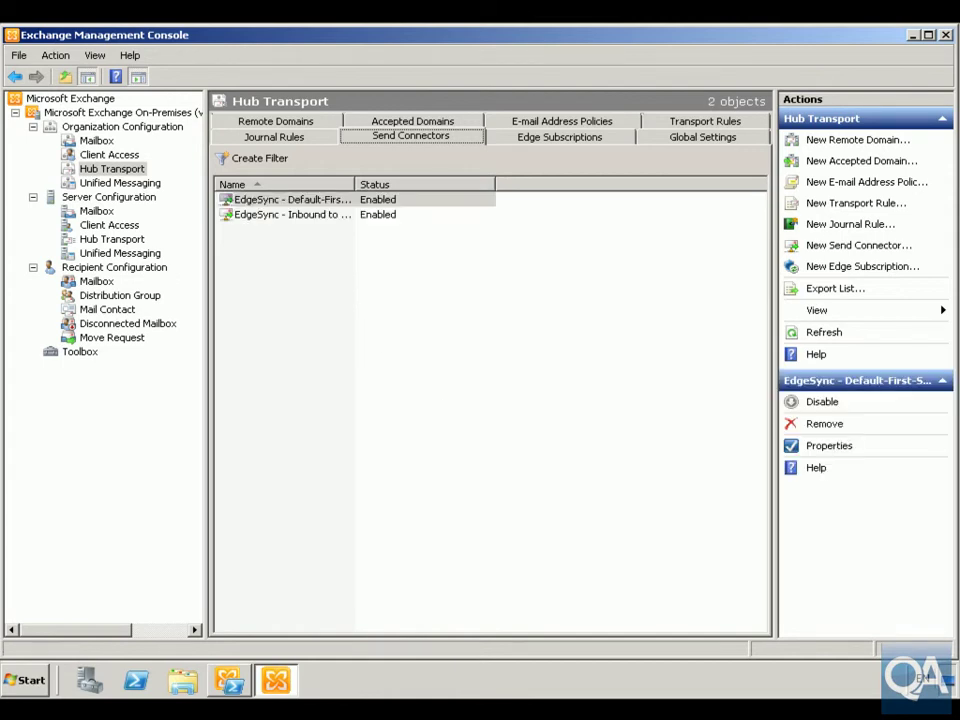
{"action": "double_click", "coordinate": [306, 200]}
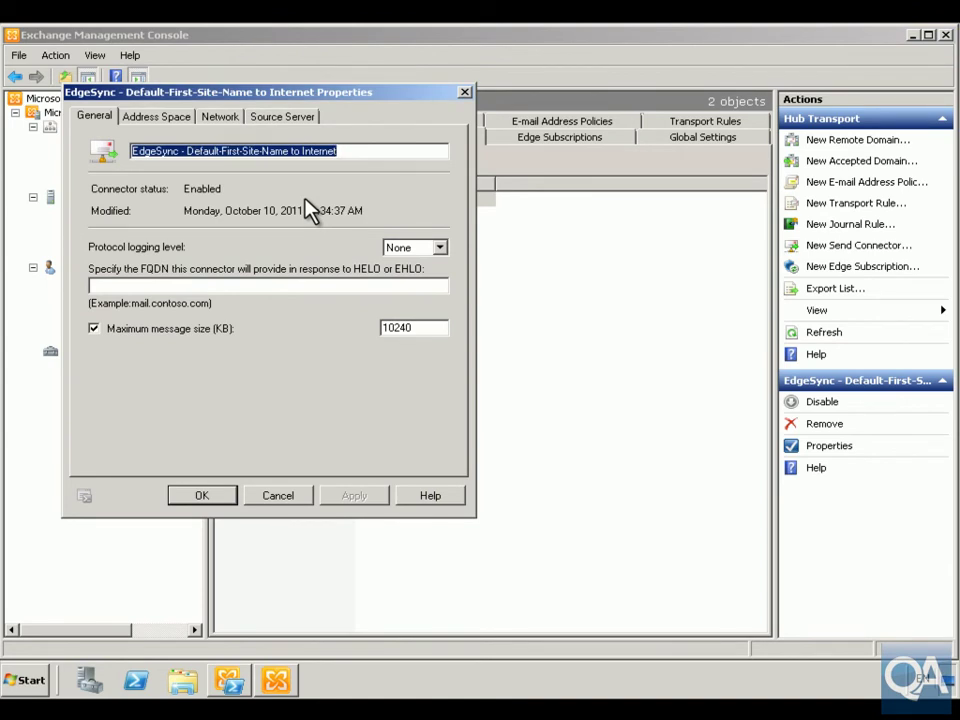
{"action": "left_click", "coordinate": [213, 117]}
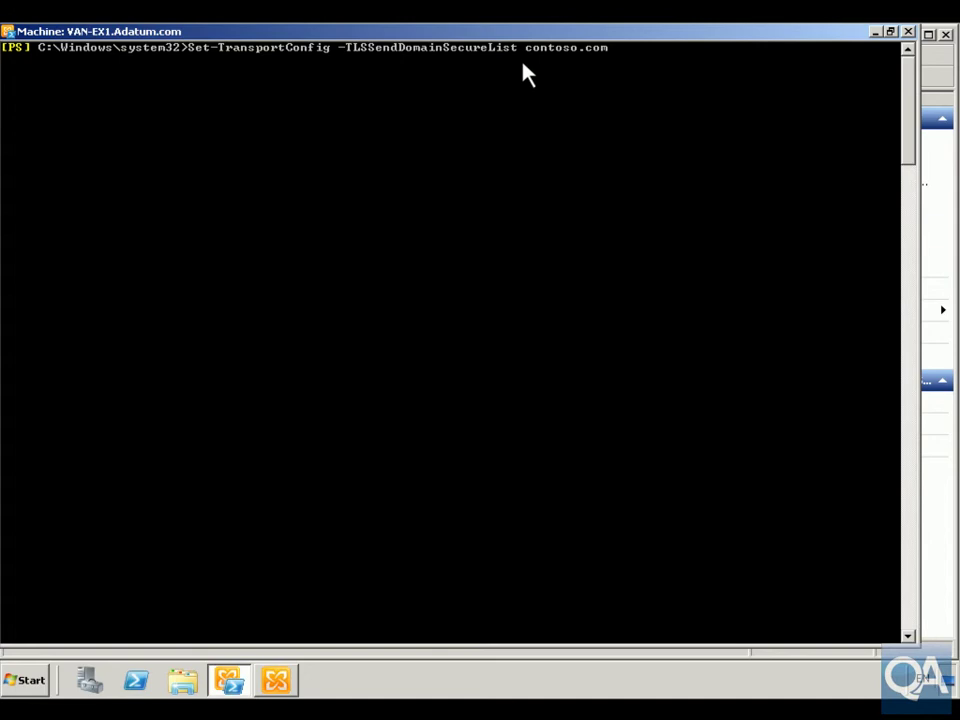
- In the Exchange Management Shell, use Set-TransportConfig to set TLSSendDomainSecureList and TLSReceiveDomainSecureList to contoso.com
{"action": "key", "text": "Return"}
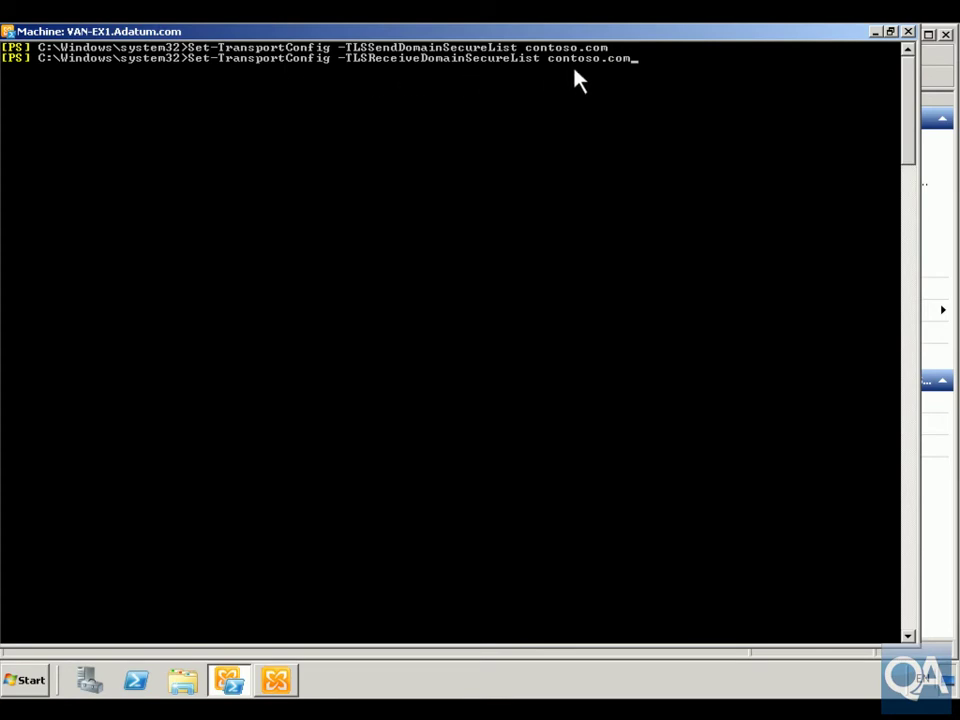
{"action": "key", "text": "Return"}
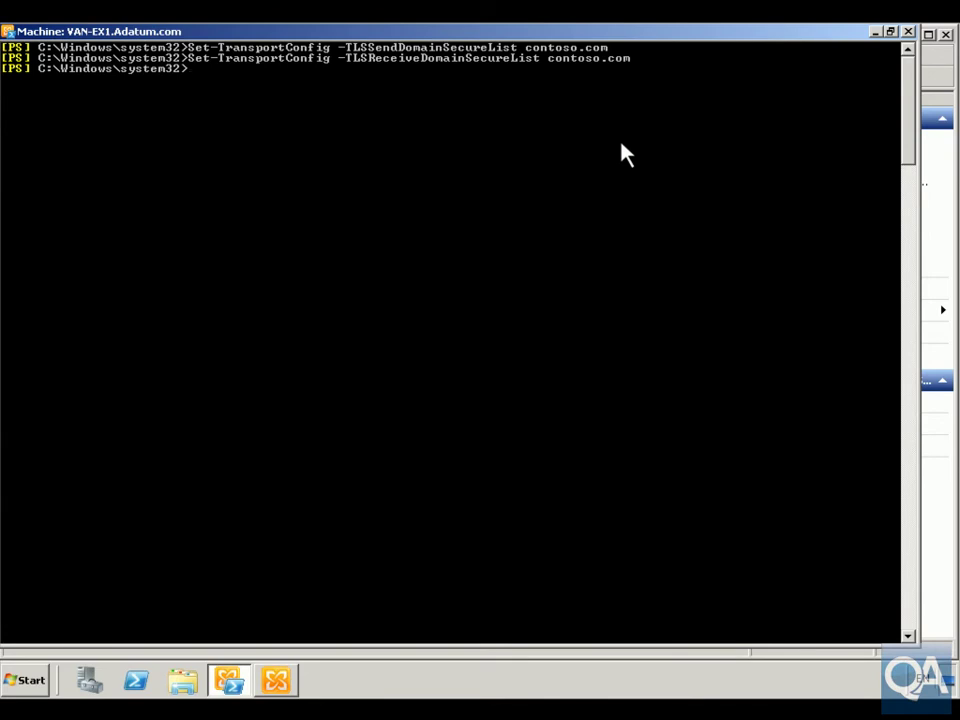
- List the transport configuration with Get-TransportConfig | FL and synchronize the Edge server with Start-EdgeSynchronization
{"action": "type", "text": "Get-TransportConfig | FL"}
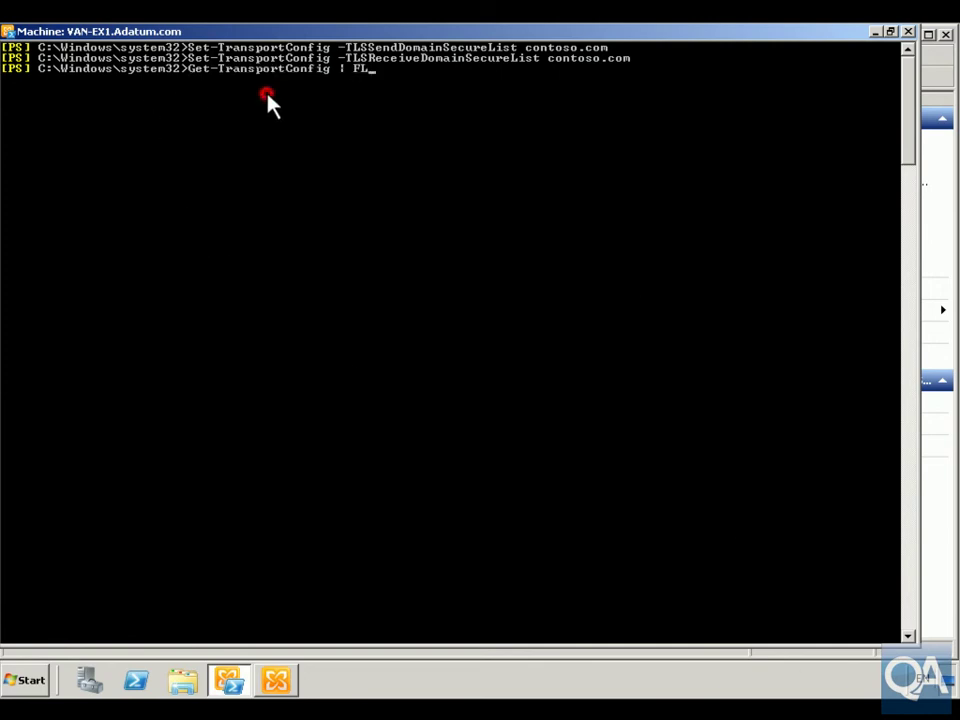
{"action": "key", "text": "Return"}
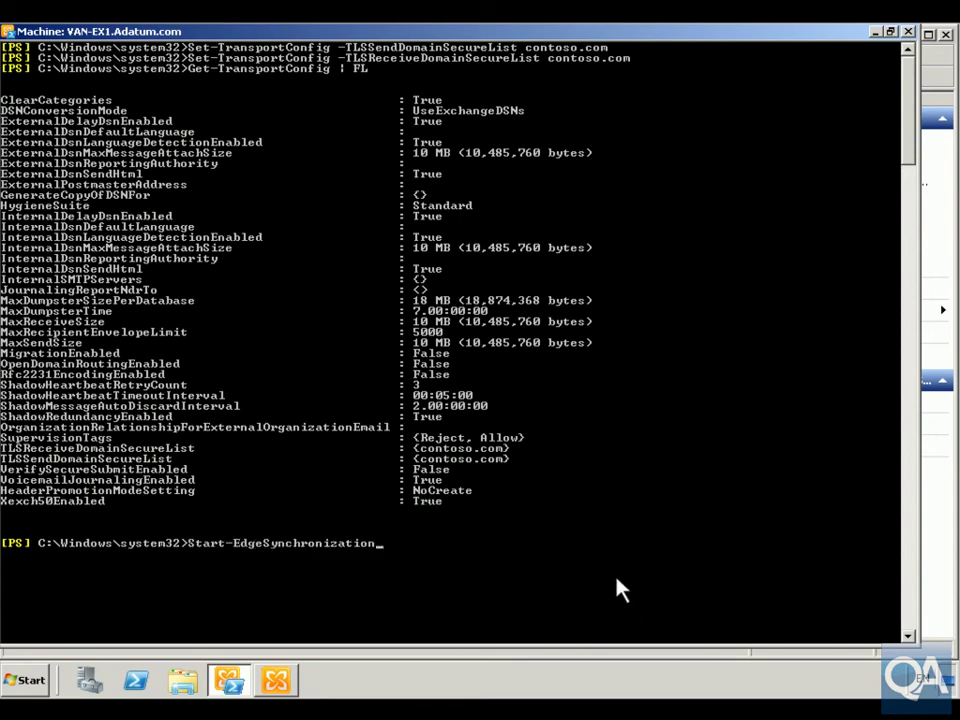
{"action": "left_click", "coordinate": [614, 576]}
{"action": "key", "text": "Return"}
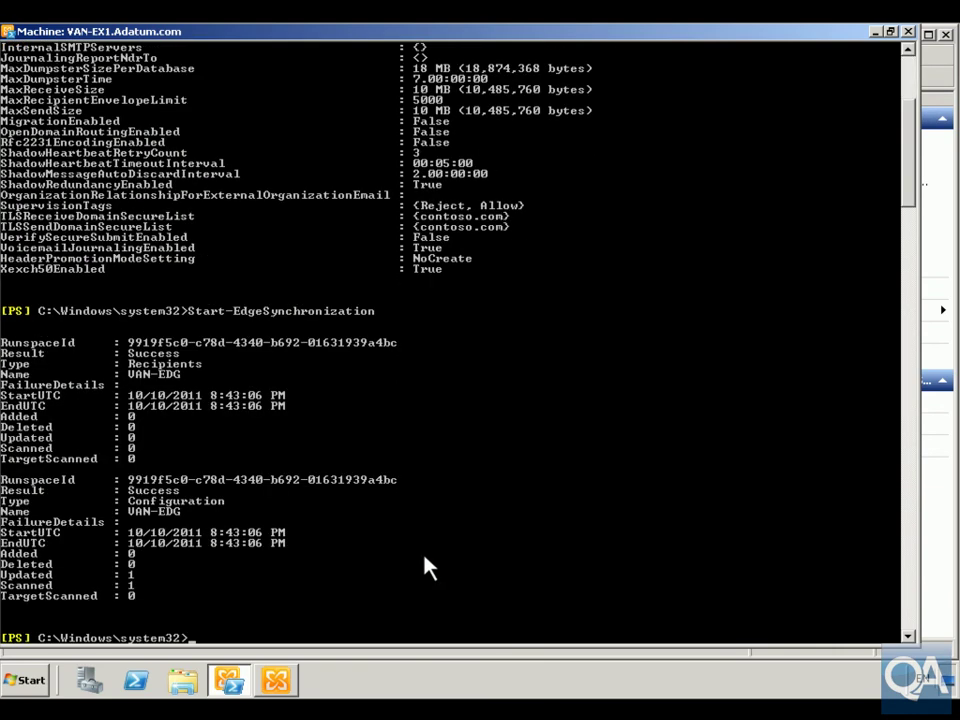